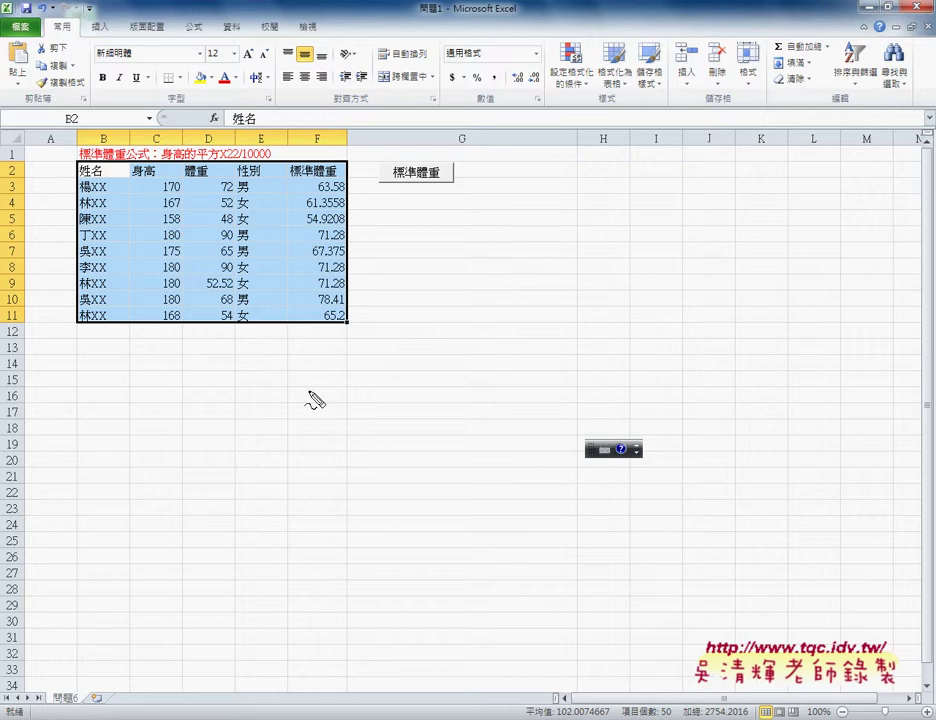
pyautogui.moveTo(79, 704)
pyautogui.mouseDown()
pyautogui.moveTo(72, 684)
pyautogui.moveTo(73, 708)
pyautogui.mouseUp()
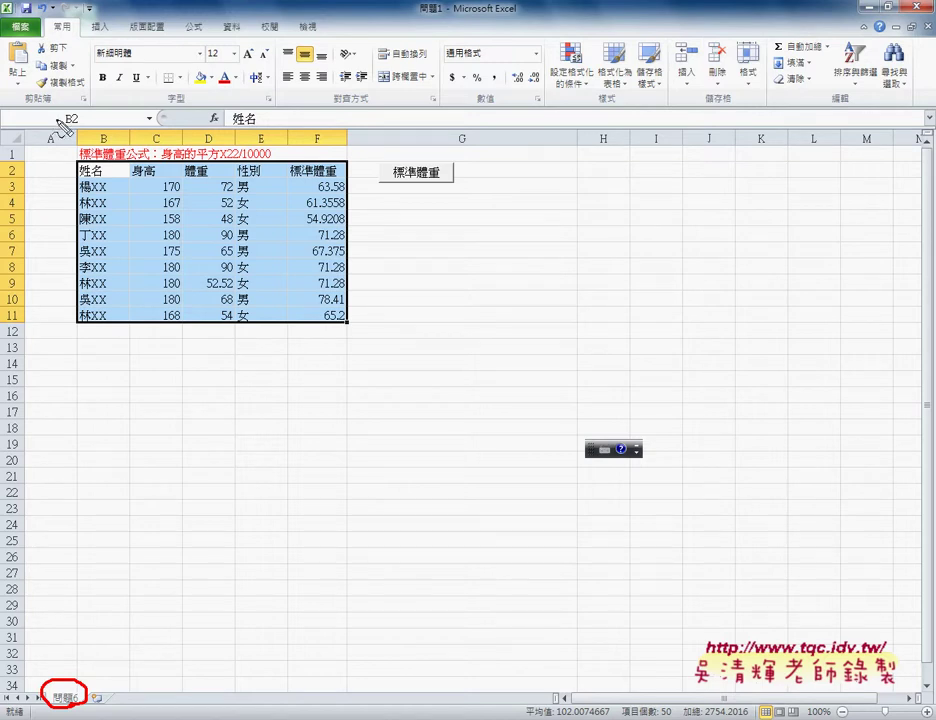
pyautogui.moveTo(83, 178)
pyautogui.mouseDown()
pyautogui.moveTo(94, 166)
pyautogui.moveTo(182, 183)
pyautogui.moveTo(205, 162)
pyautogui.moveTo(188, 176)
pyautogui.moveTo(268, 166)
pyautogui.moveTo(270, 183)
pyautogui.mouseUp()
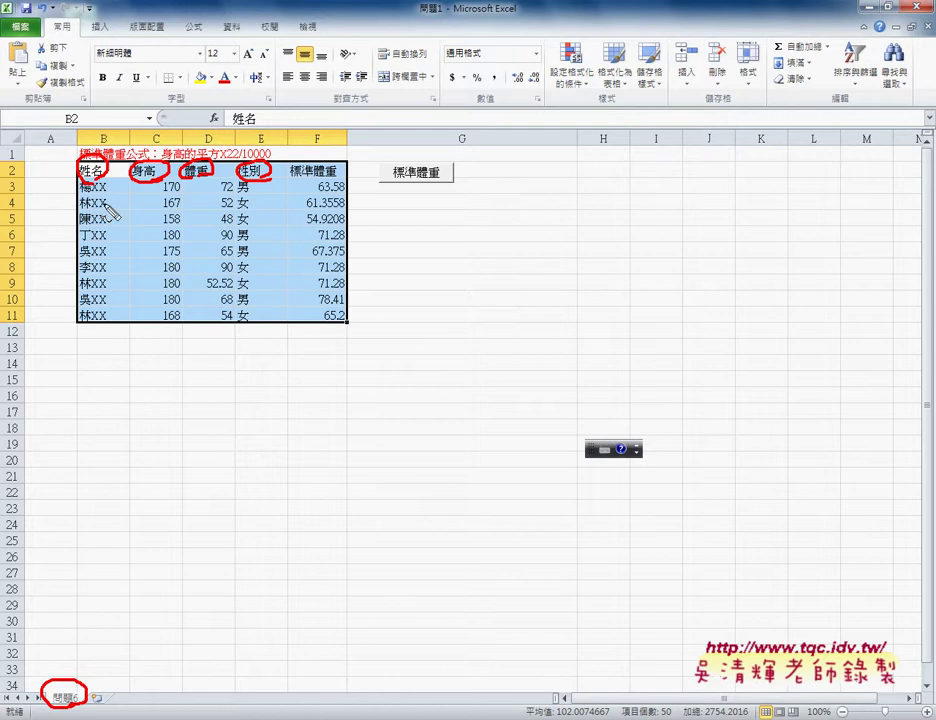
pyautogui.moveTo(307, 180); pyautogui.dragTo(296, 164)
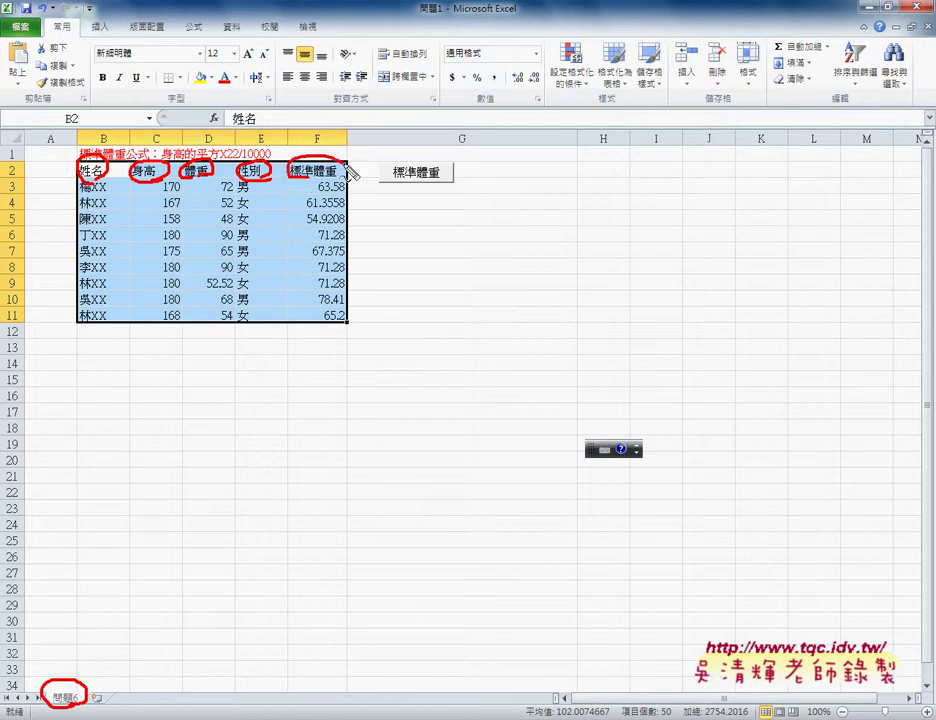
pyautogui.moveTo(105, 178)
pyautogui.mouseDown()
pyautogui.moveTo(72, 181)
pyautogui.moveTo(46, 140)
pyautogui.moveTo(40, 148)
pyautogui.moveTo(52, 126)
pyautogui.mouseUp()
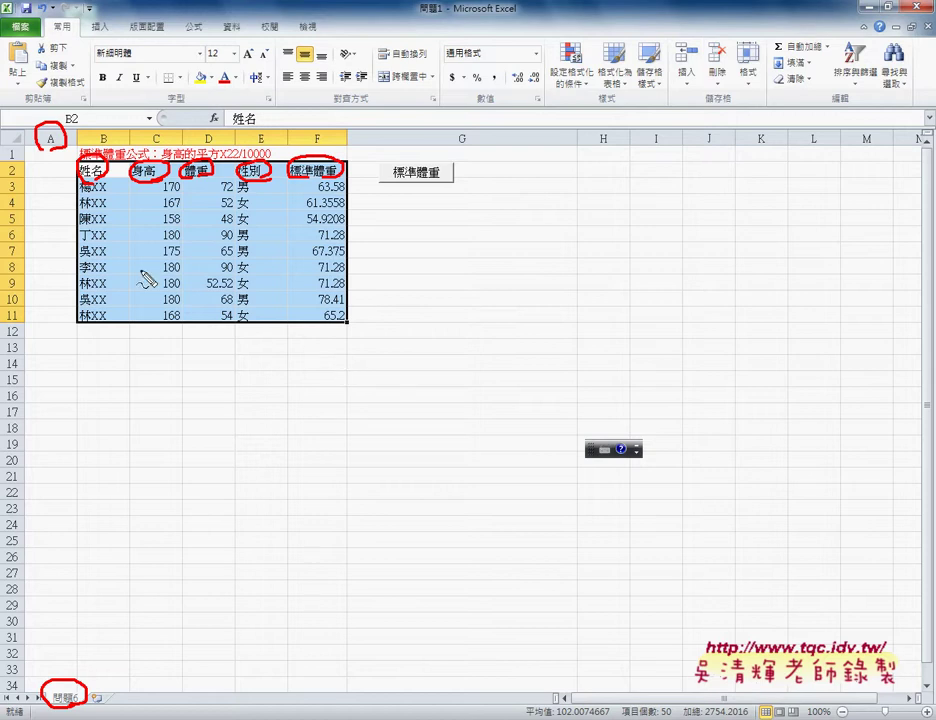
pyautogui.moveTo(32, 148); pyautogui.dragTo(15, 160)
pyautogui.press('Escape')
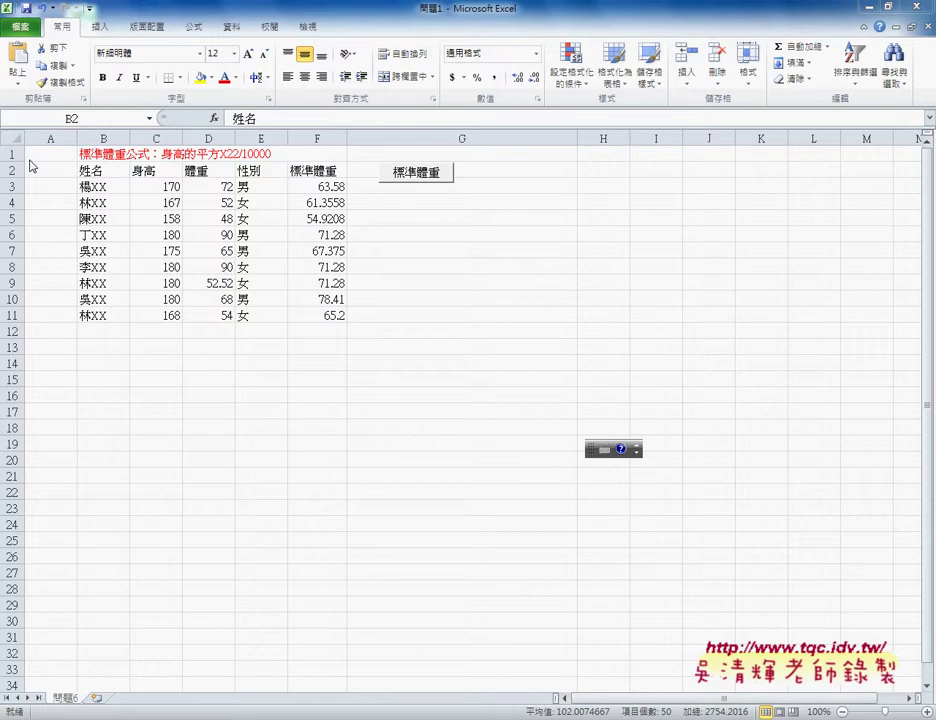
# Step: Add a new worksheet to the workbook and rename it 資料庫
pyautogui.click(97, 698)
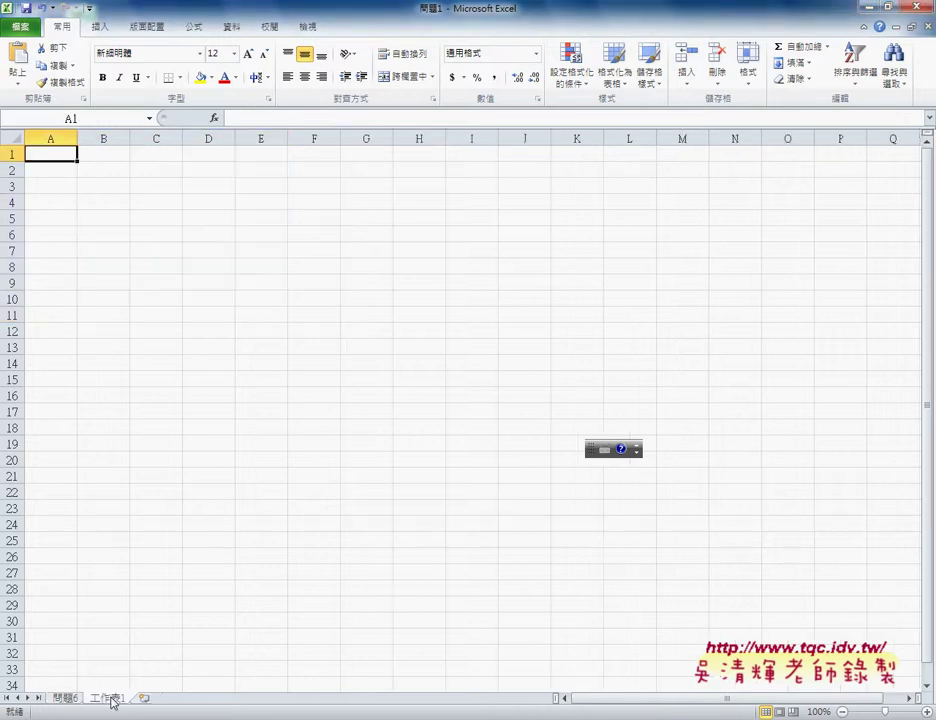
pyautogui.doubleClick(110, 699)
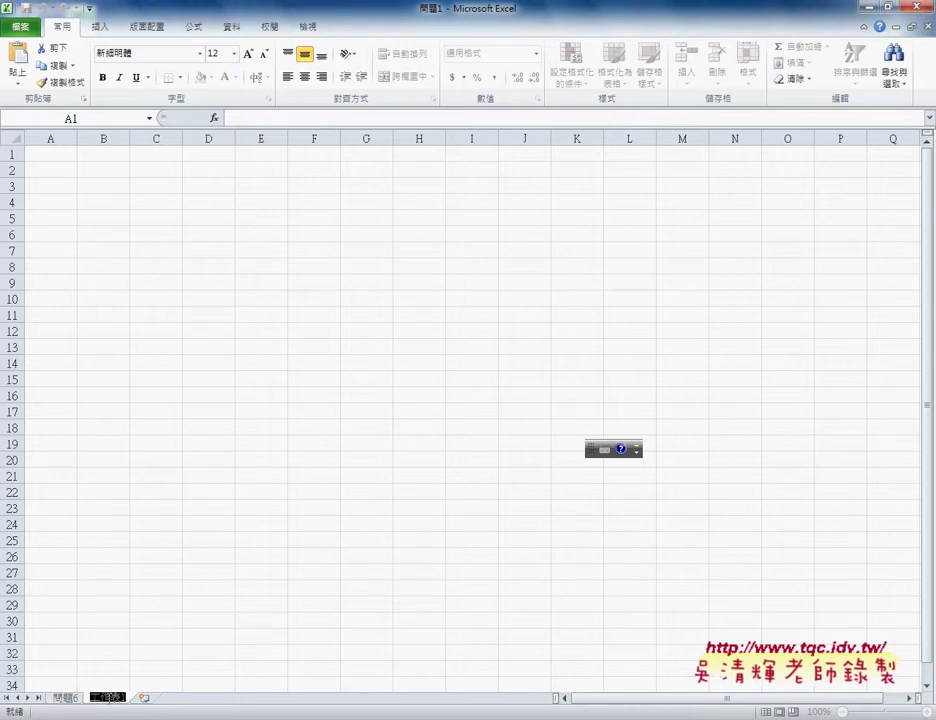
pyautogui.hotkey('ctrl', 'space')
pyautogui.write('ㄗ')
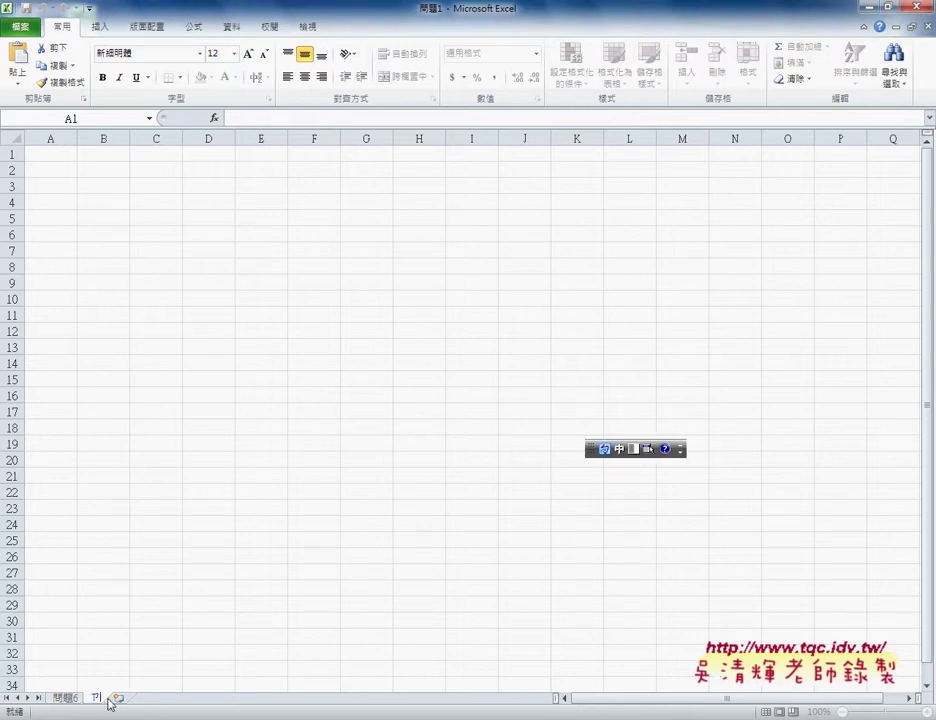
pyautogui.write('料')
pyautogui.write('圖')
# Step: Copy the table B2:F11 from the 問題6 sheet and paste it at cell A1 of the 資料庫 sheet
pyautogui.click(64, 700)
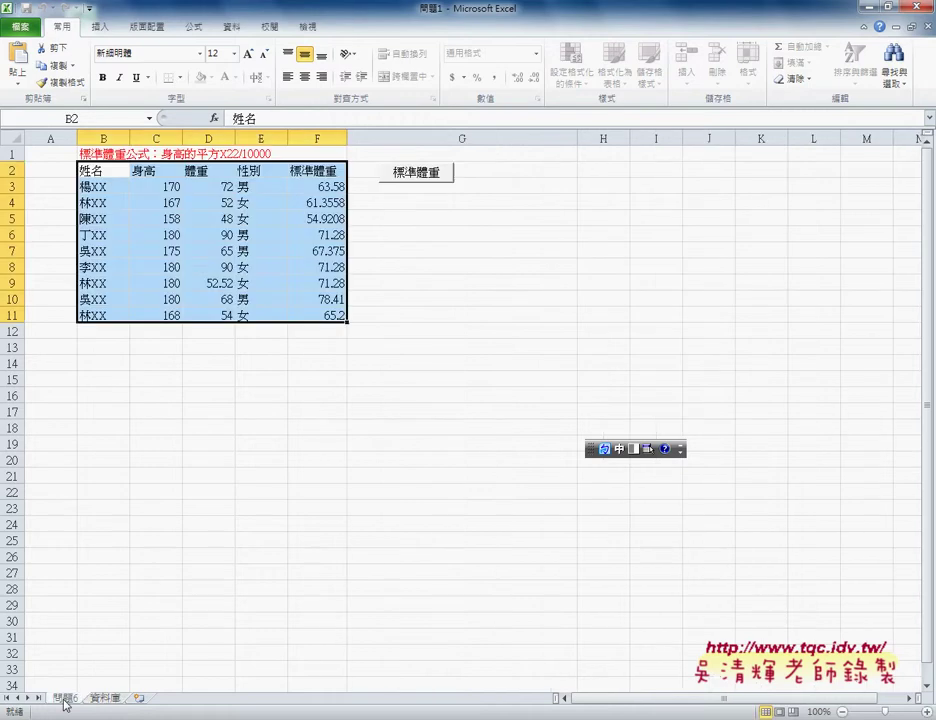
pyautogui.click(97, 172)
pyautogui.moveTo(97, 172); pyautogui.dragTo(316, 311)
pyautogui.hotkey('ctrl', 'c')
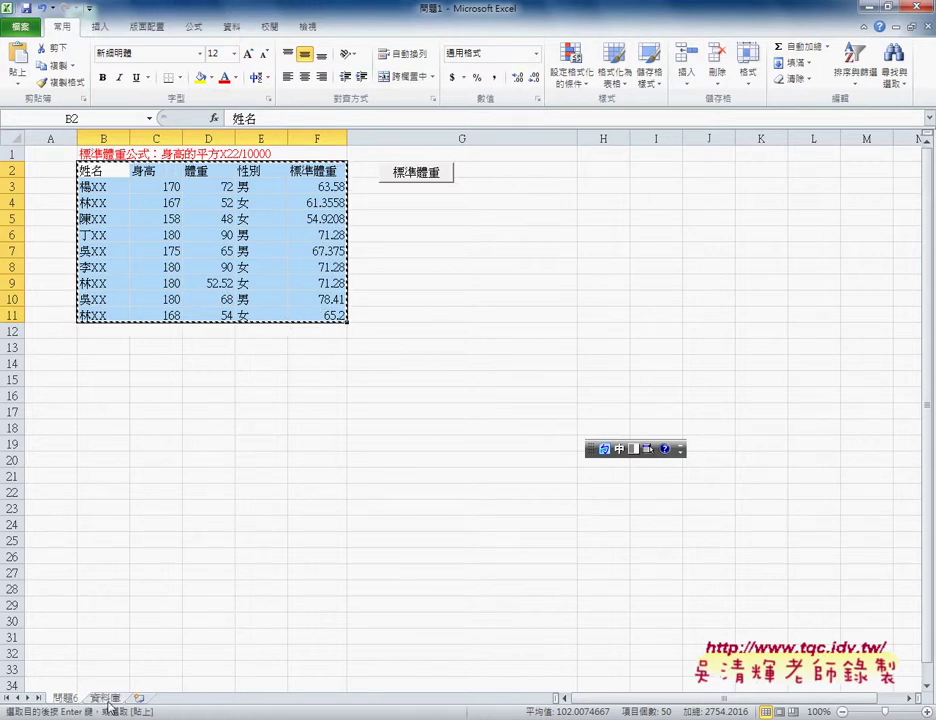
pyautogui.click(15, 153)
pyautogui.click(52, 139)
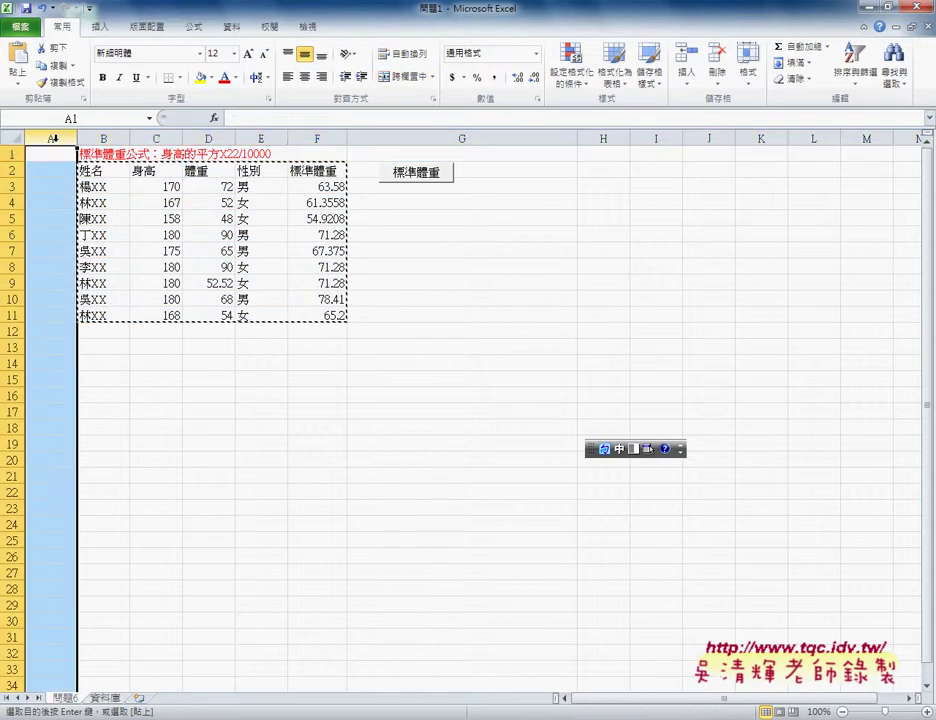
pyautogui.moveTo(100, 171); pyautogui.dragTo(345, 316)
pyautogui.hotkey('ctrl', 'pagedown')
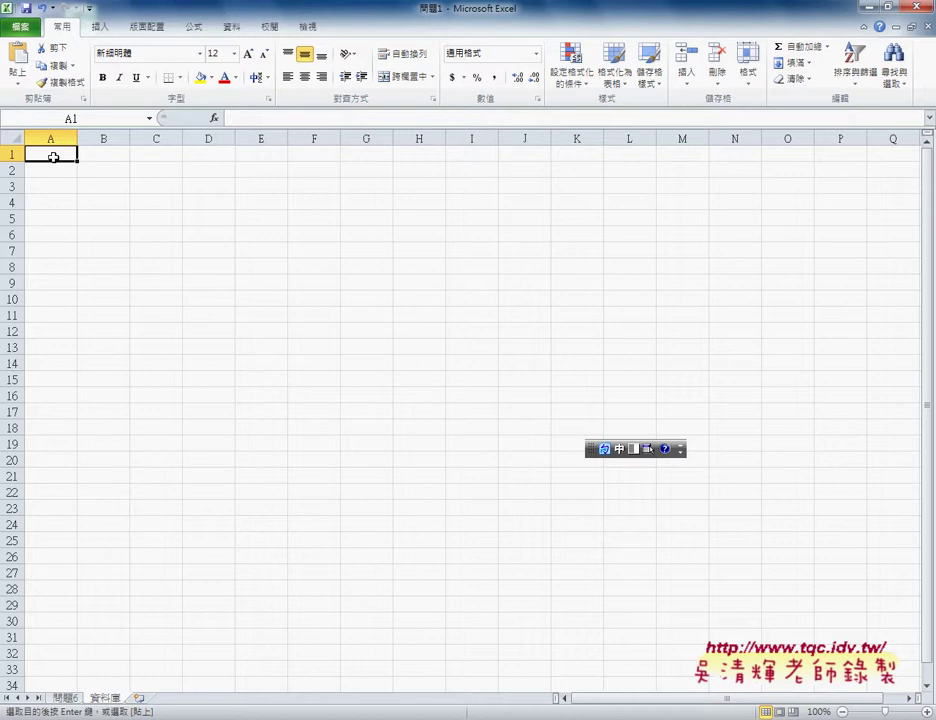
pyautogui.hotkey('ctrl', 'v')
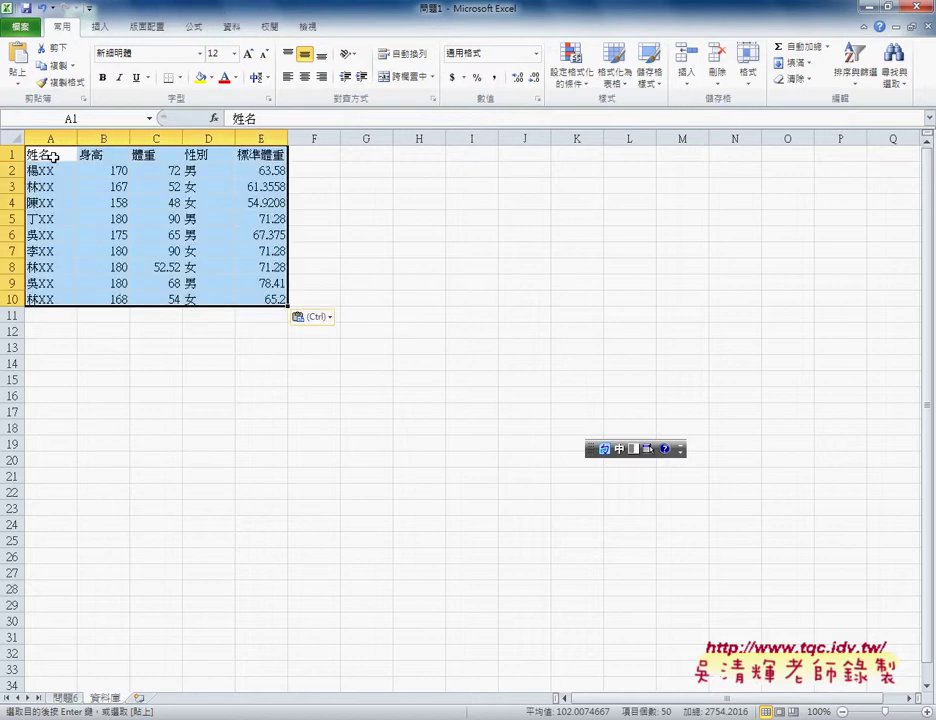
pyautogui.click(319, 410)
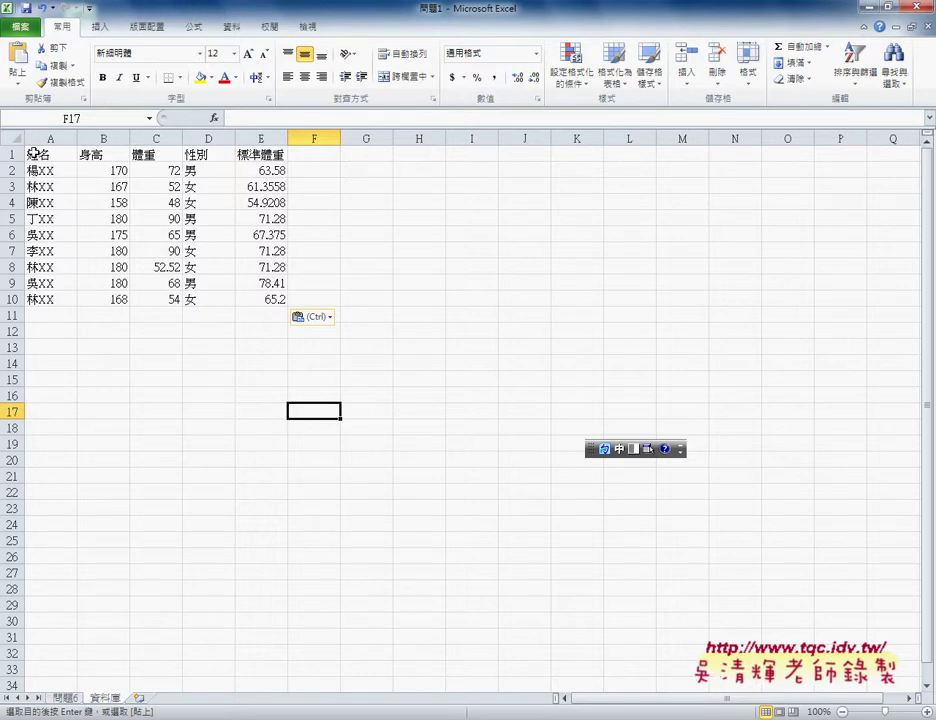
pyautogui.moveTo(38, 152); pyautogui.dragTo(265, 299)
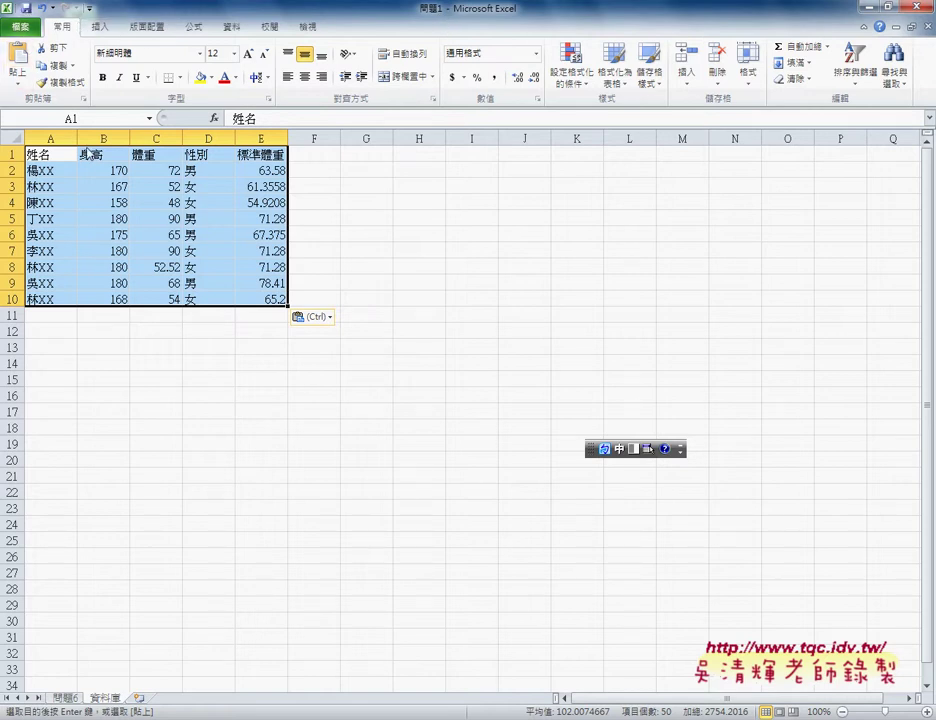
# Step: Save a copy of the workbook to the desktop under the file name 問題1
pyautogui.hotkey('alt', 'f')
pyautogui.click(34, 52)
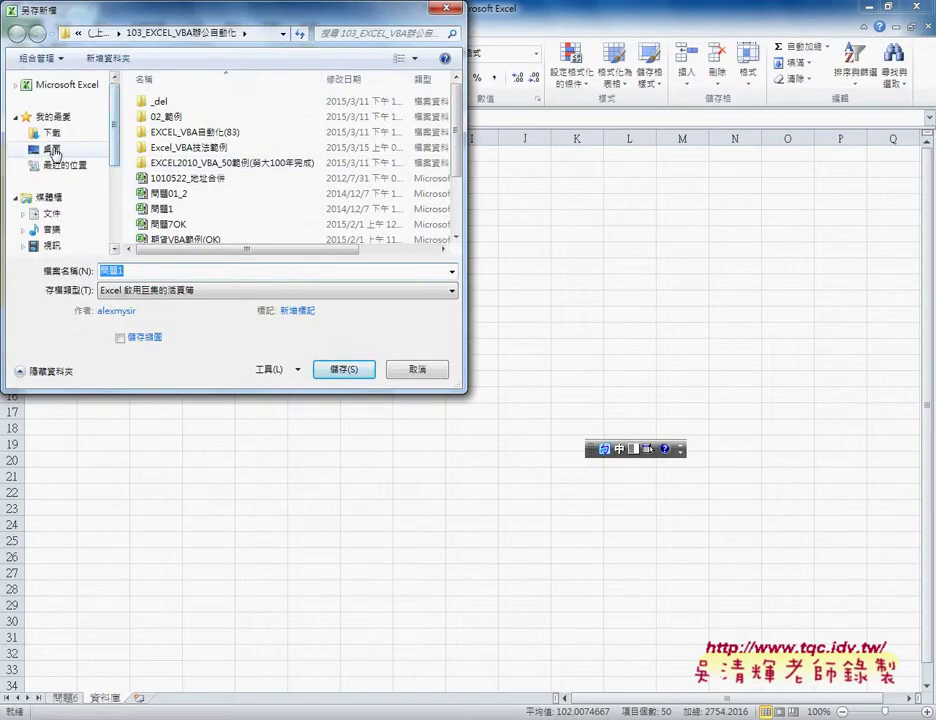
pyautogui.click(54, 150)
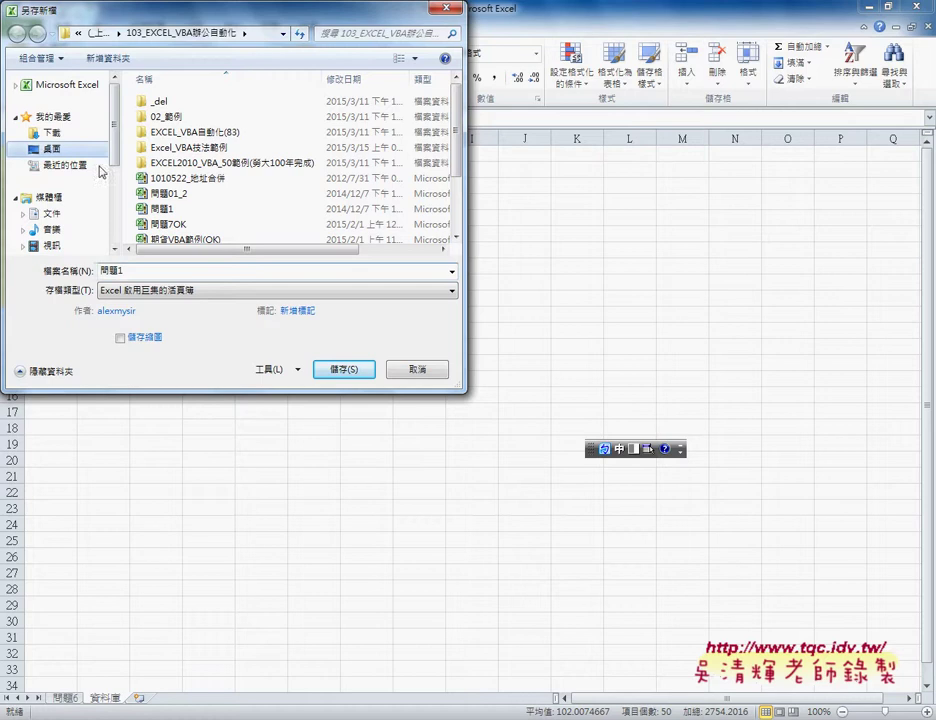
pyautogui.click(343, 370)
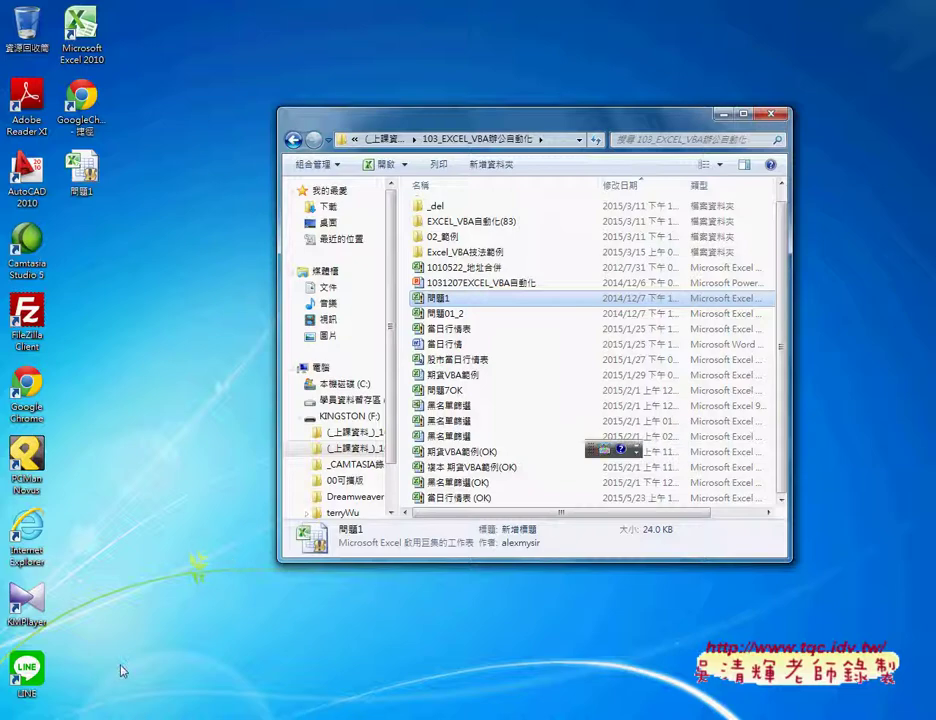
# Step: Launch Microsoft Access 2010 from the installed Microsoft Office programs
pyautogui.press('super')
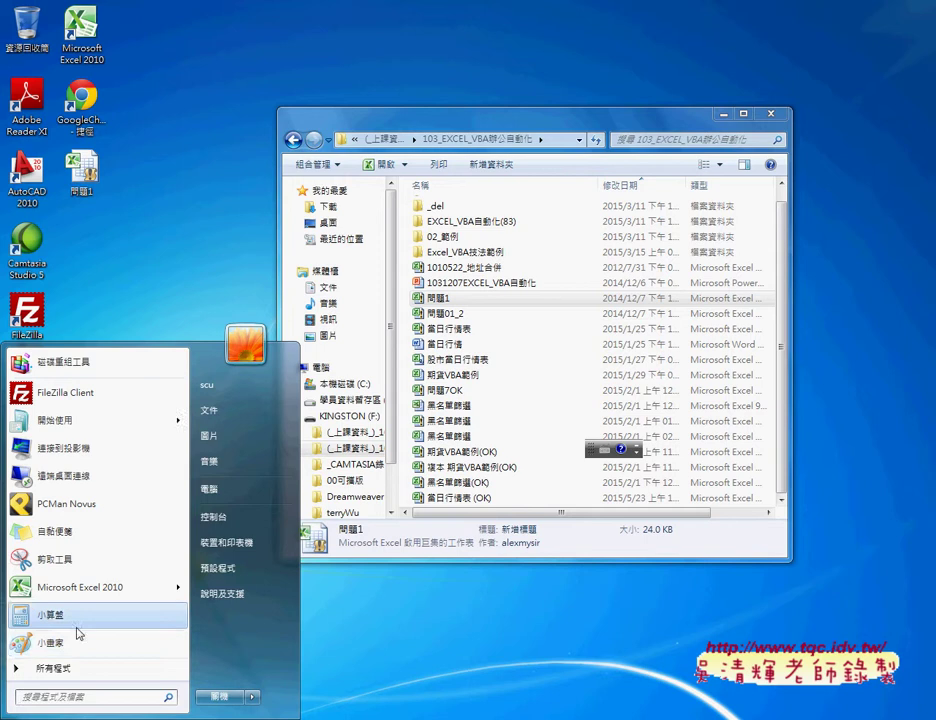
pyautogui.click(102, 672)
pyautogui.scroll(-3, 185, 548)
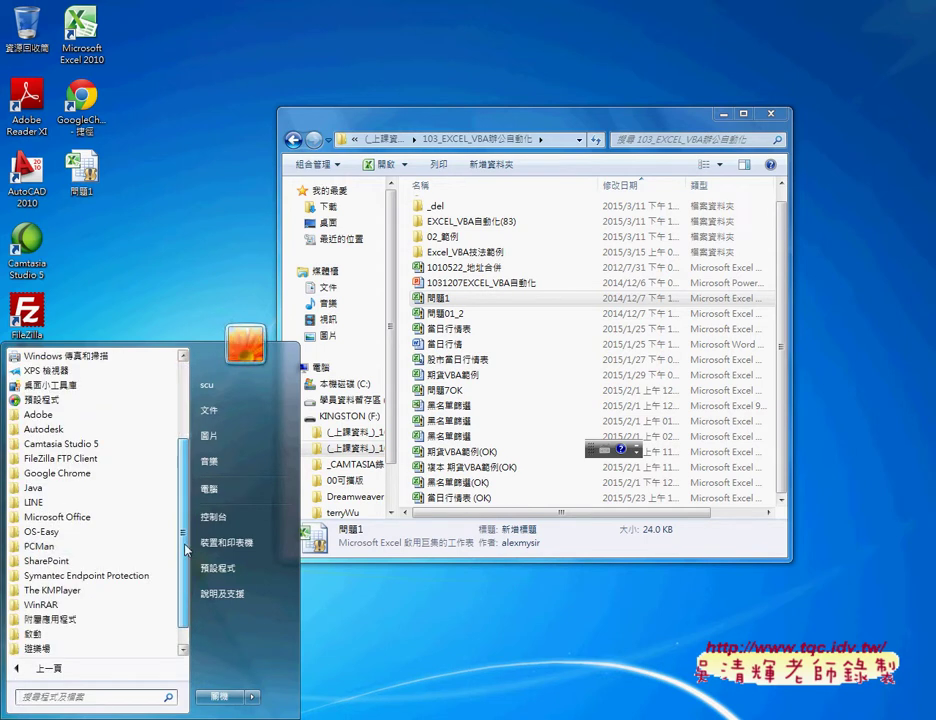
pyautogui.click(75, 517)
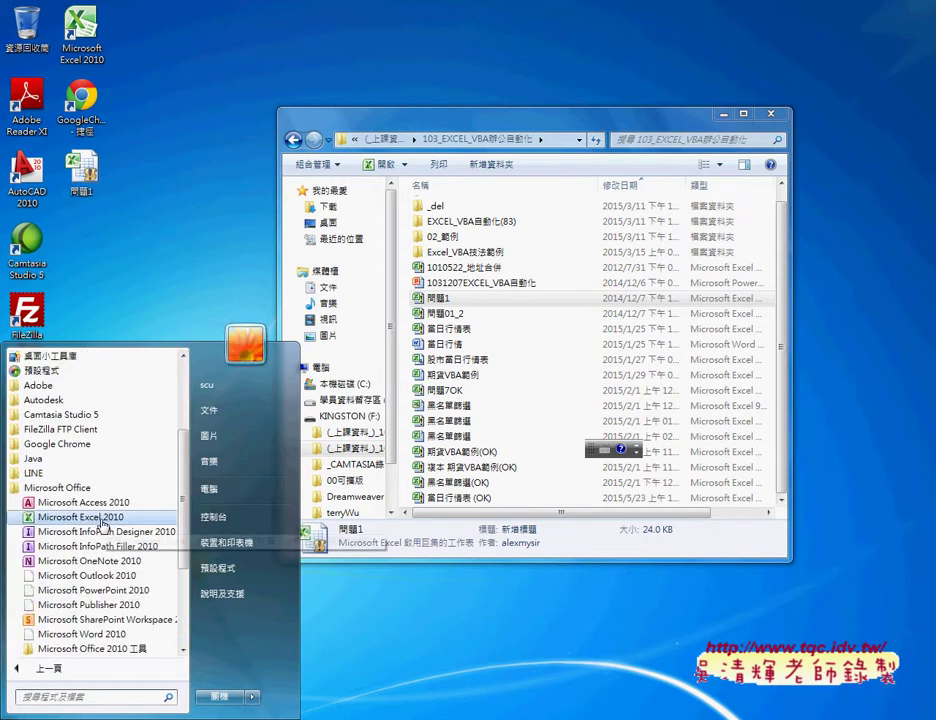
pyautogui.click(90, 517)
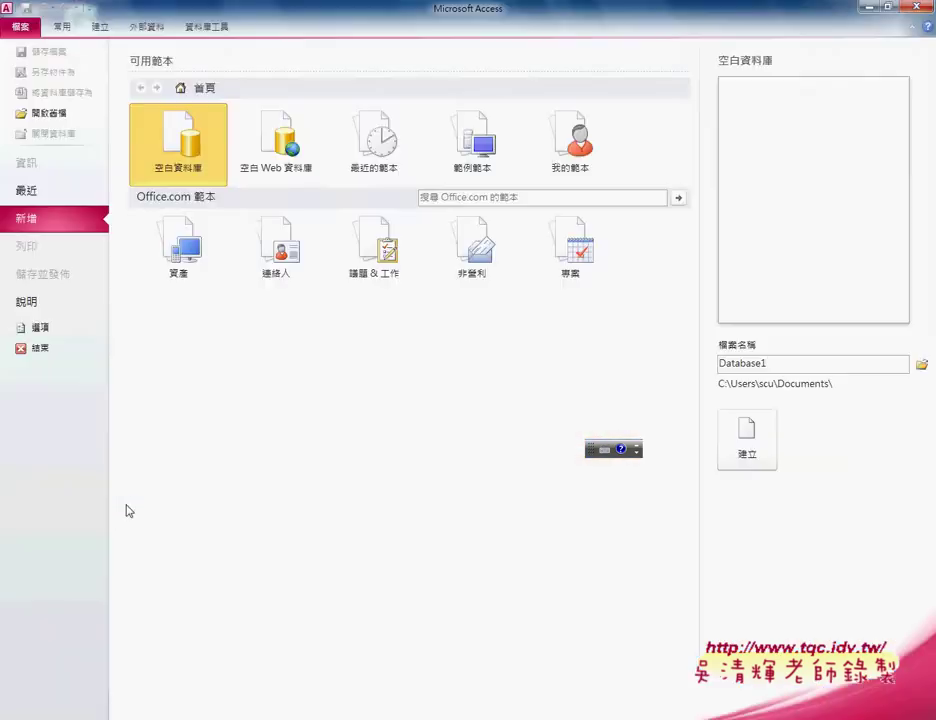
# Step: Set the file name of the new blank database to 問題1
pyautogui.click(760, 364)
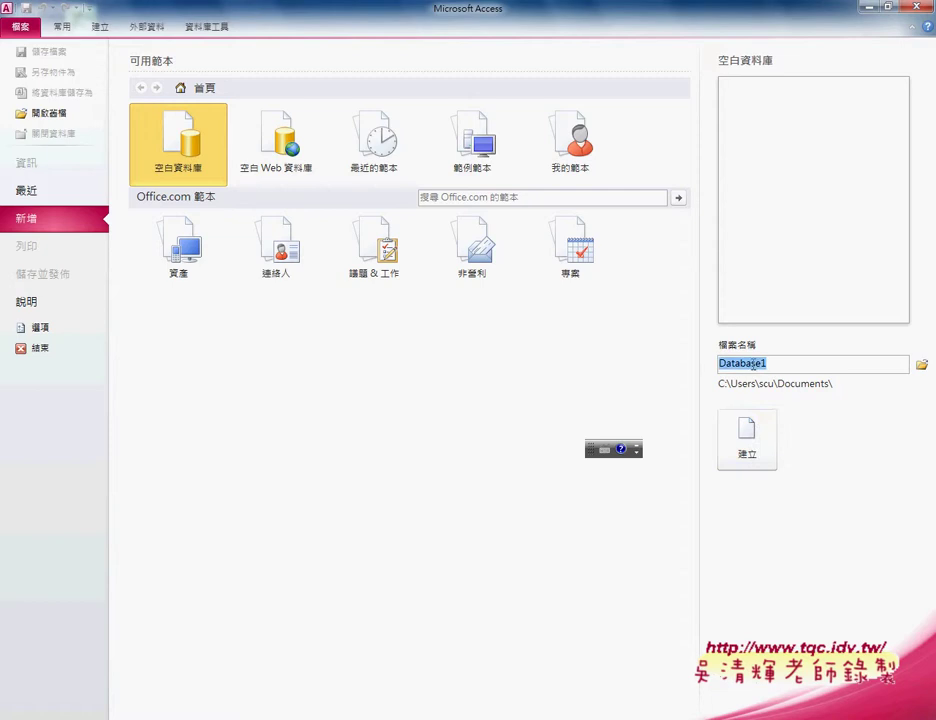
pyautogui.click(758, 364)
pyautogui.moveTo(763, 364); pyautogui.dragTo(689, 360)
pyautogui.write('x')
pyautogui.hotkey('ctrl', 'space')
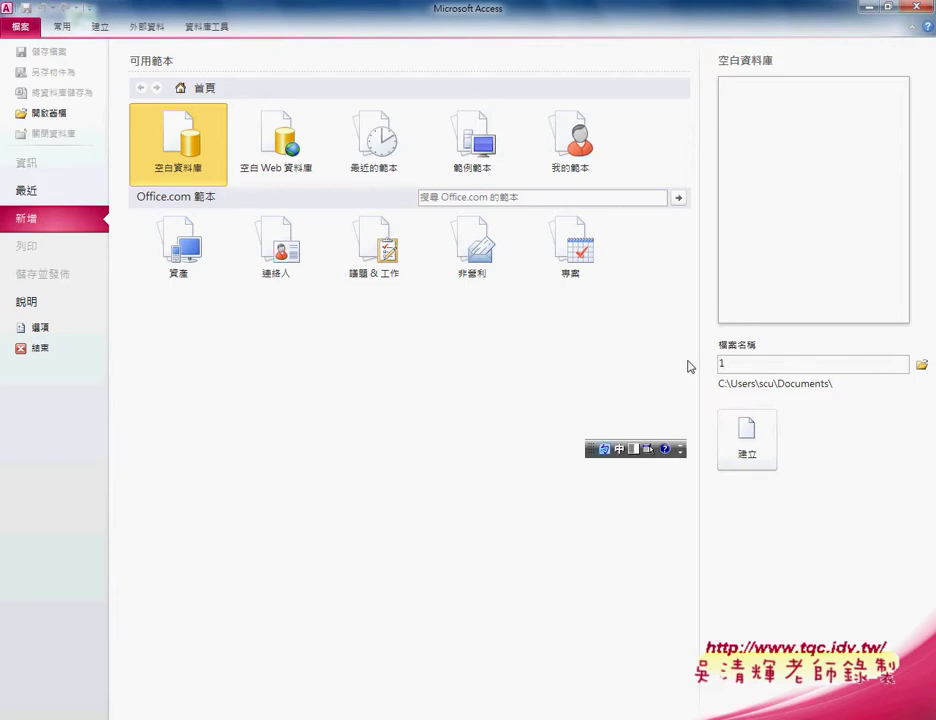
pyautogui.write('學')
pyautogui.write('題')
# Step: Choose the desktop as the storage location and create the blank database
pyautogui.click(922, 366)
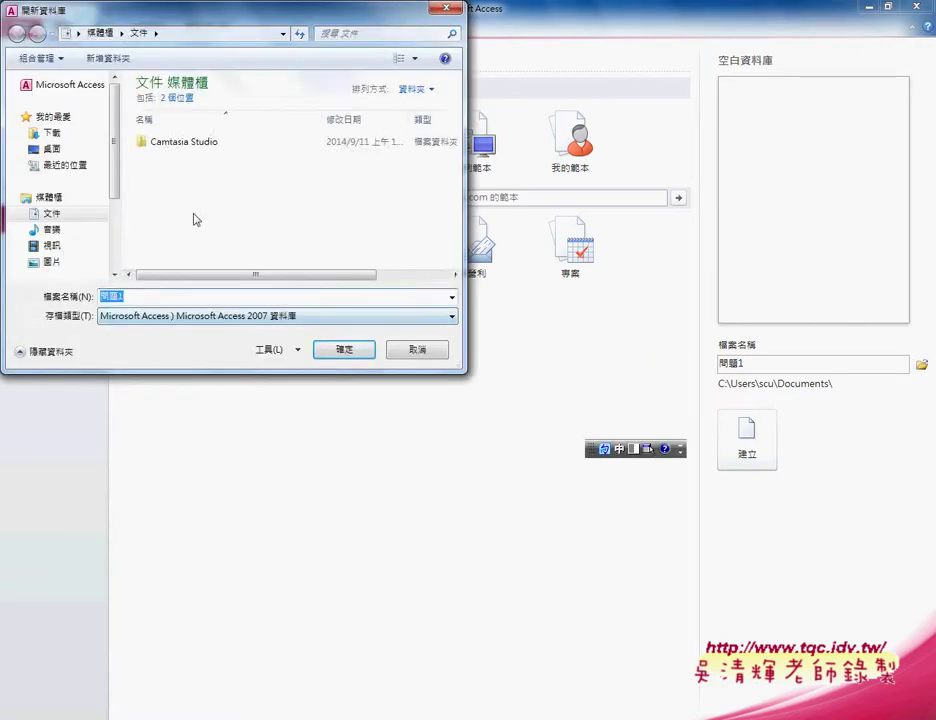
pyautogui.click(68, 151)
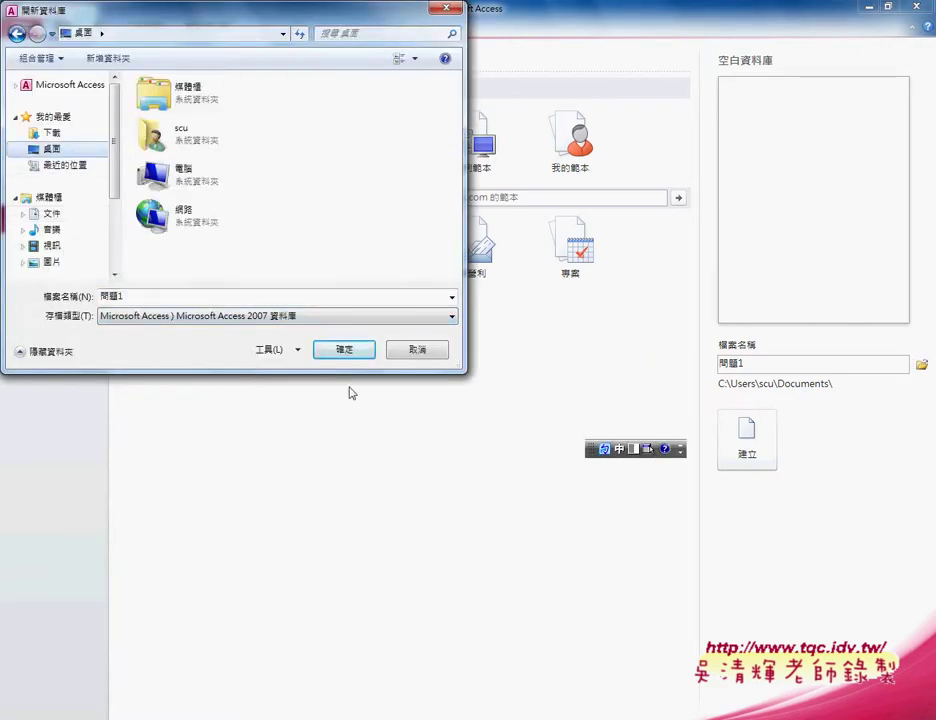
pyautogui.click(345, 350)
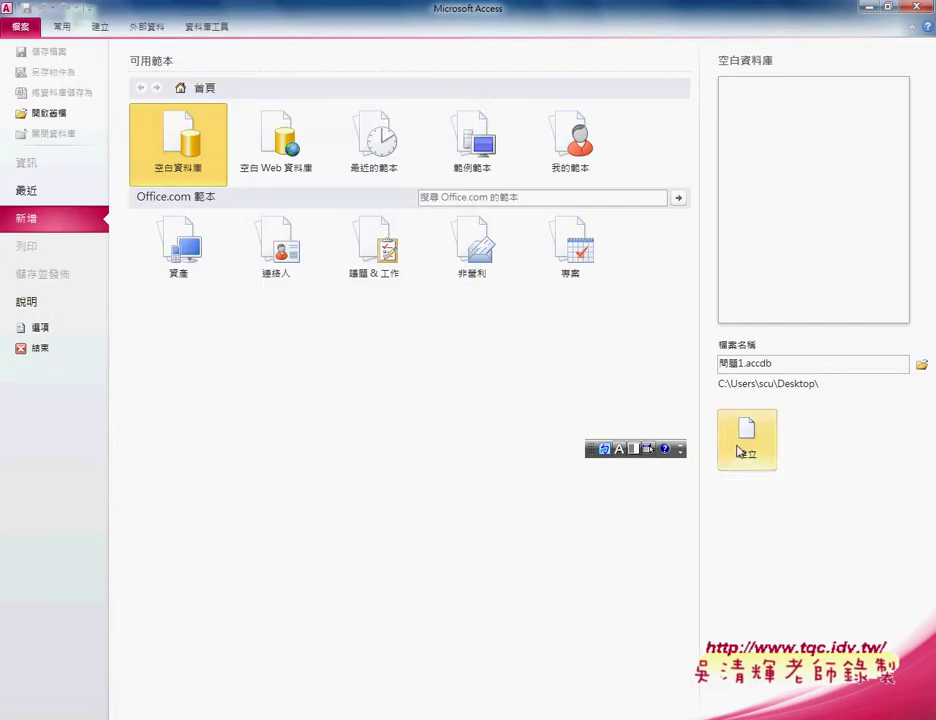
pyautogui.click(746, 439)
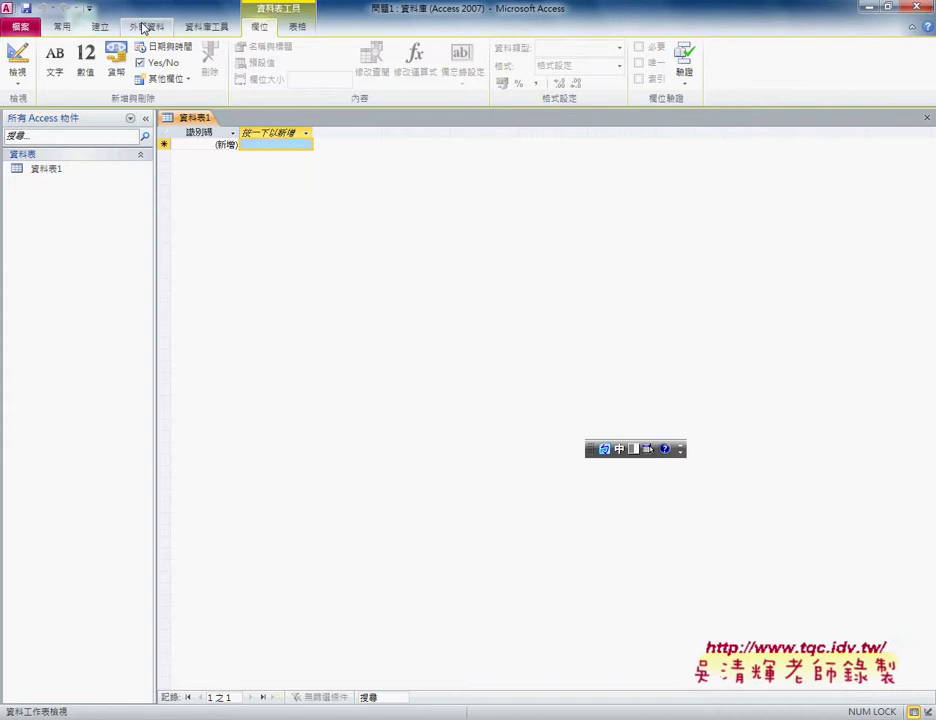
# Step: Start an Excel import into a new table, using the workbook 問題1 on the desktop as the source
pyautogui.click(146, 26)
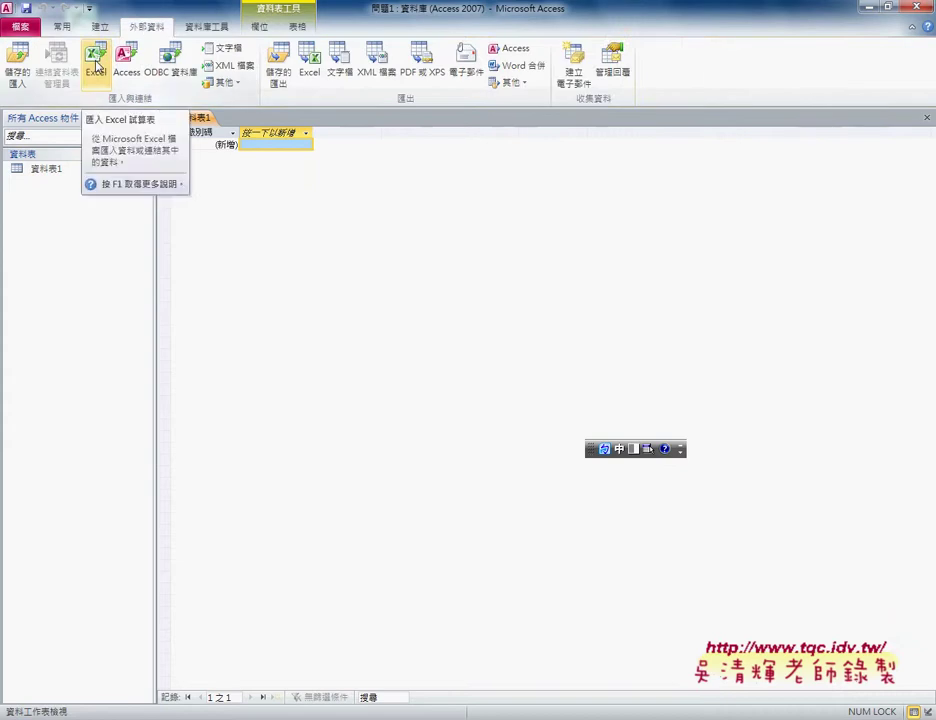
pyautogui.click(97, 64)
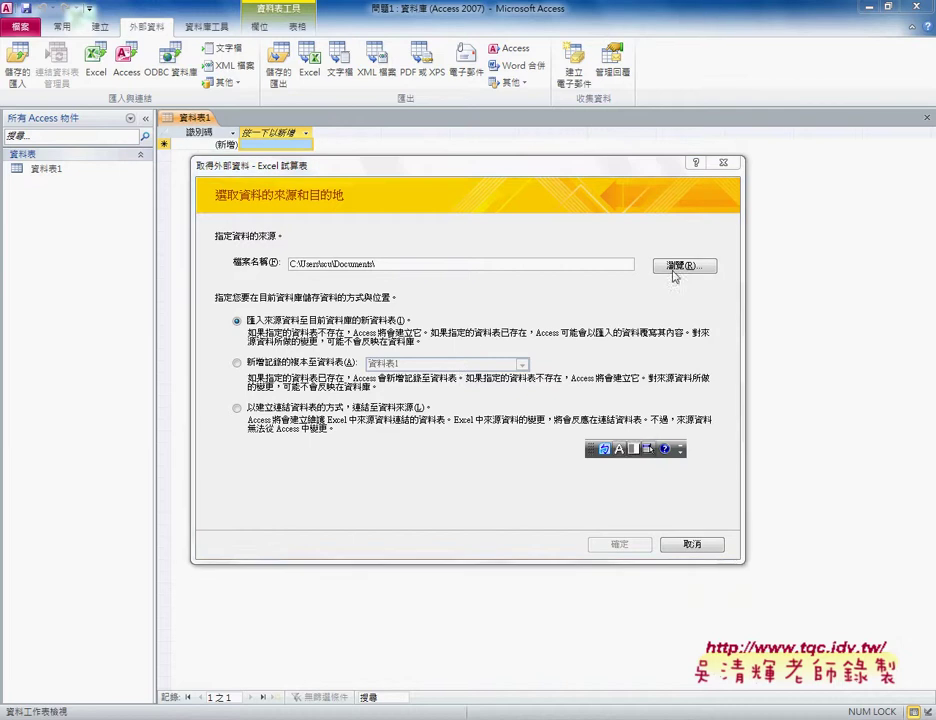
pyautogui.click(673, 266)
pyautogui.click(252, 331)
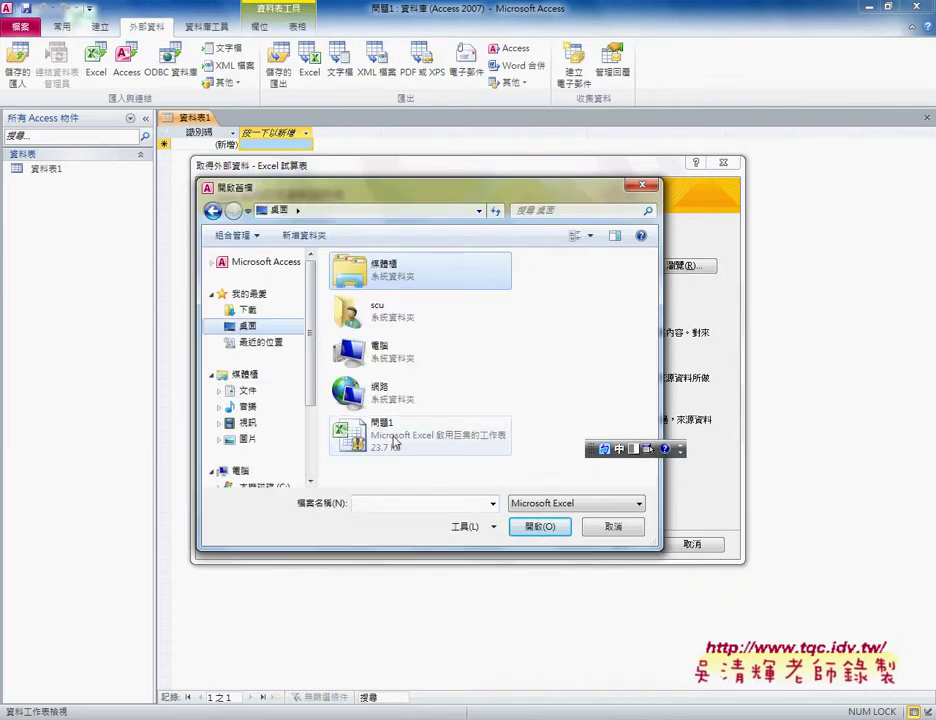
pyautogui.click(392, 441)
pyautogui.click(541, 527)
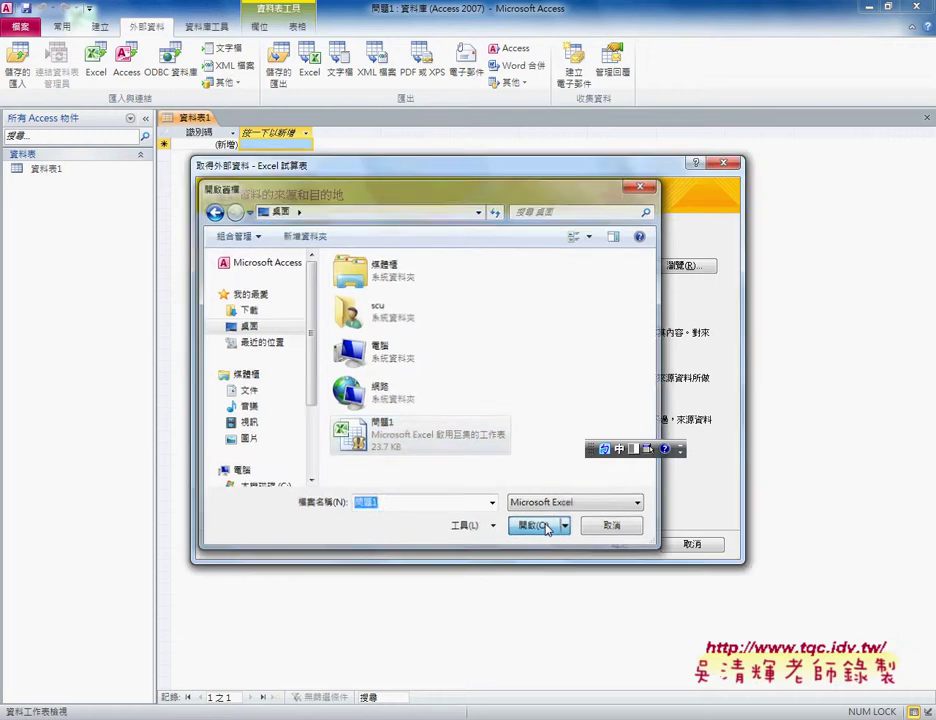
pyautogui.click(615, 545)
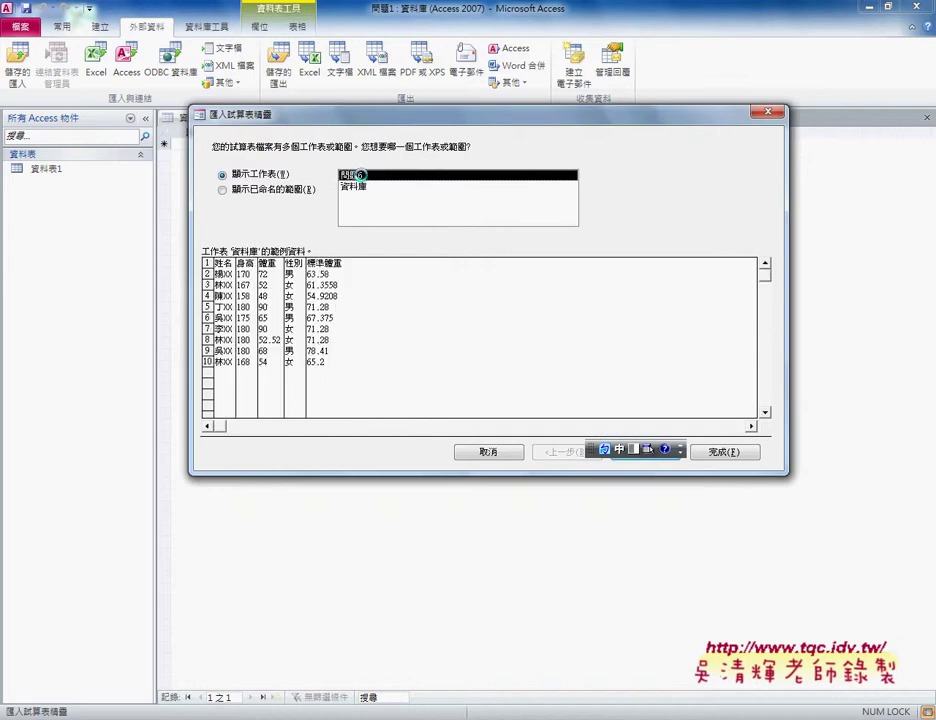
# Step: Compare the sample data of the 問題6 and 資料庫 worksheets and choose 資料庫 as the sheet to import
pyautogui.click(355, 187)
pyautogui.click(359, 176)
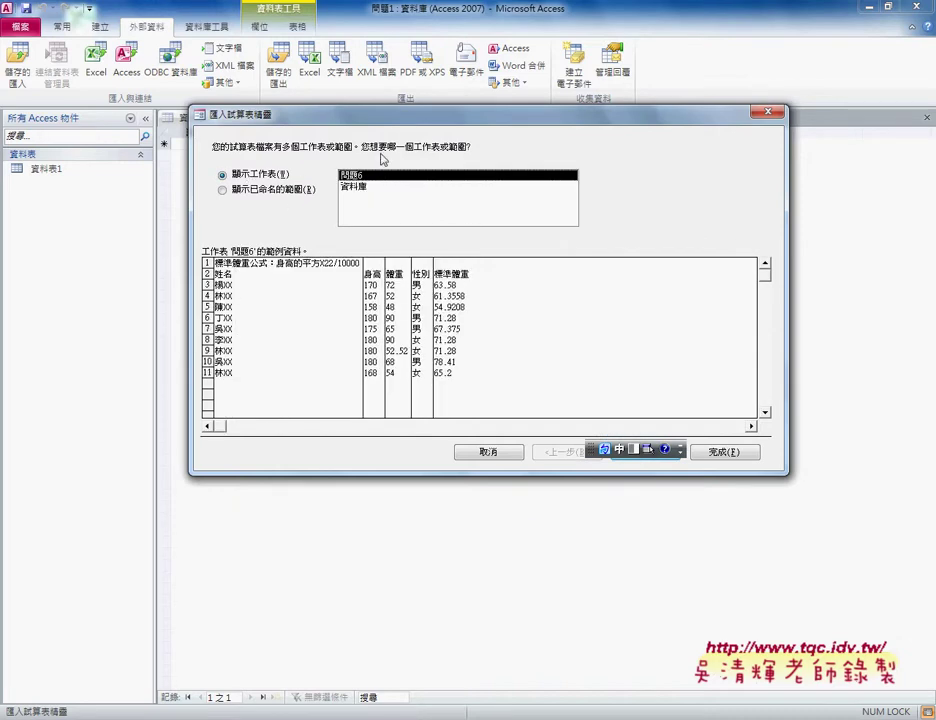
pyautogui.click(362, 189)
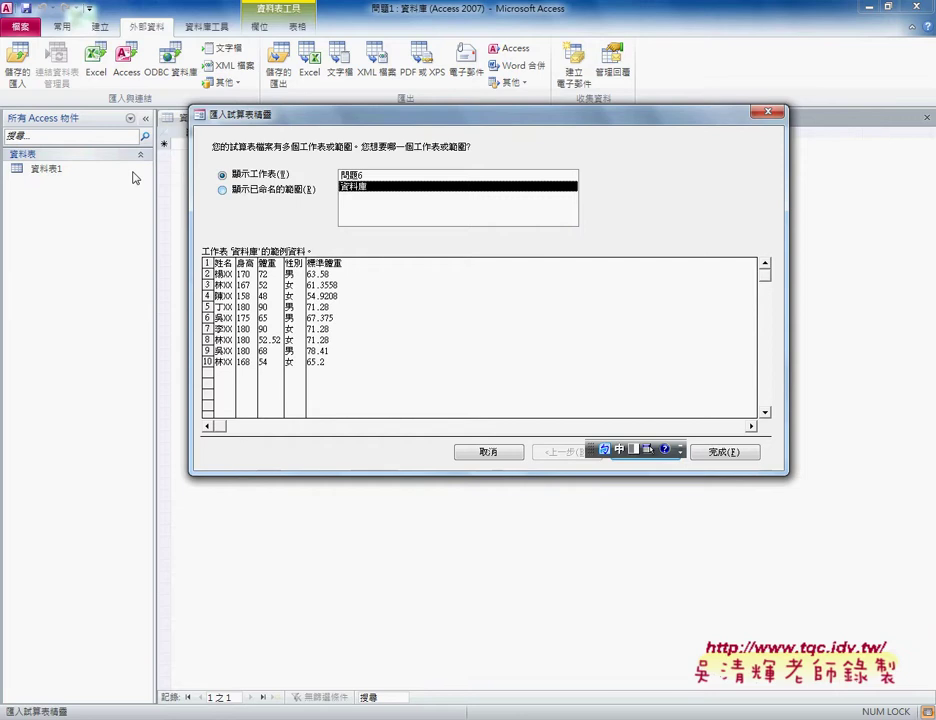
# Step: Recheck the 問題6 sample data, keep 資料庫 as the sheet to import, and accept its first row as column headings
pyautogui.click(353, 176)
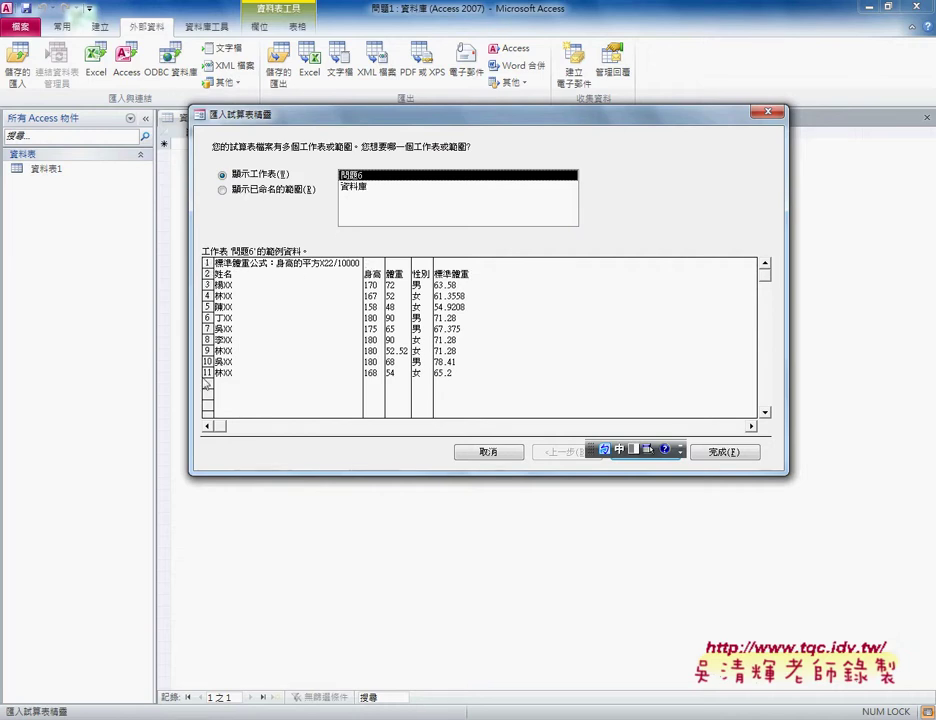
pyautogui.click(355, 187)
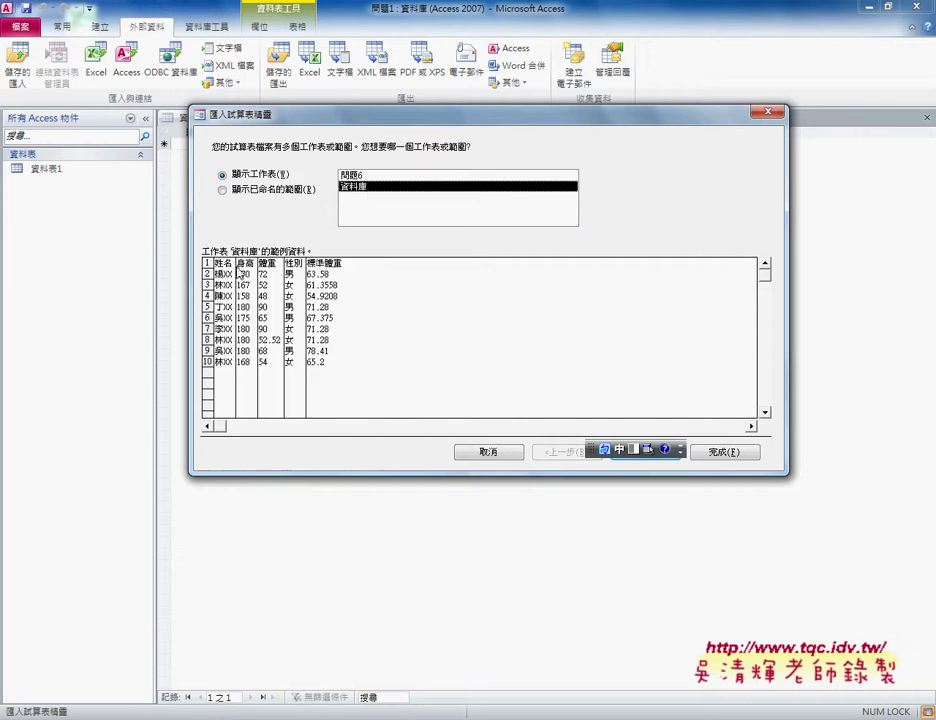
pyautogui.moveTo(594, 449); pyautogui.dragTo(612, 539)
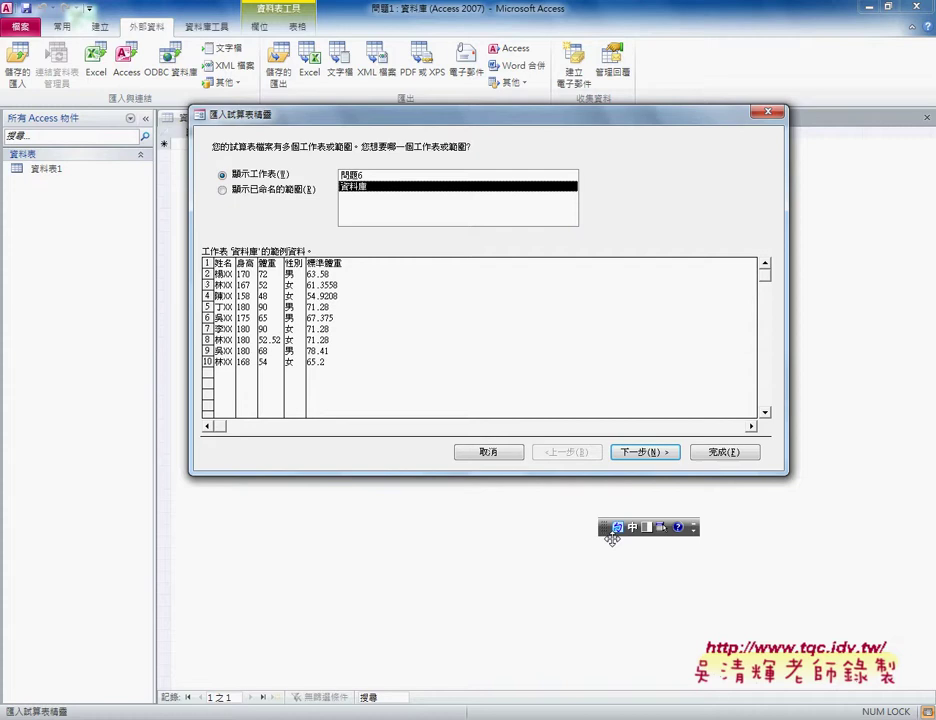
pyautogui.click(650, 450)
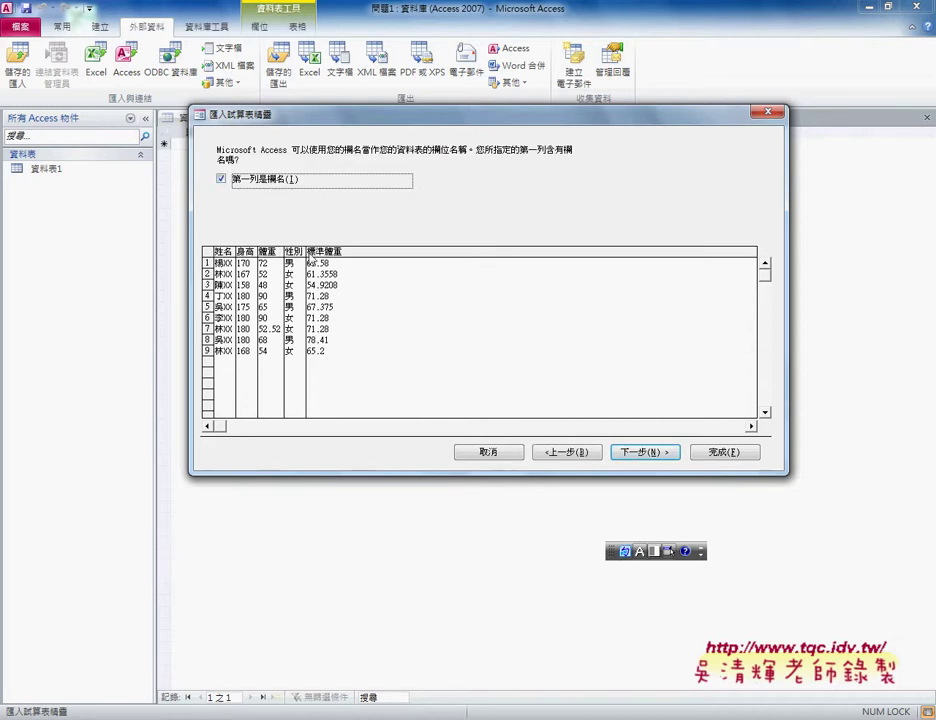
pyautogui.click(650, 452)
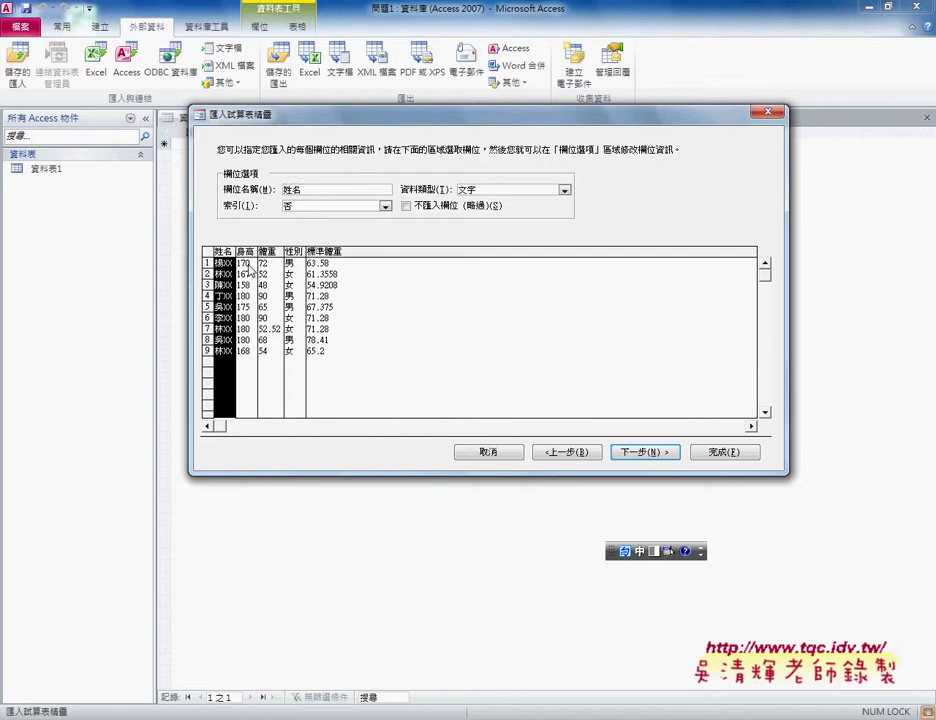
# Step: Open the data type choices for the 身高 field in the import's field options
pyautogui.click(249, 268)
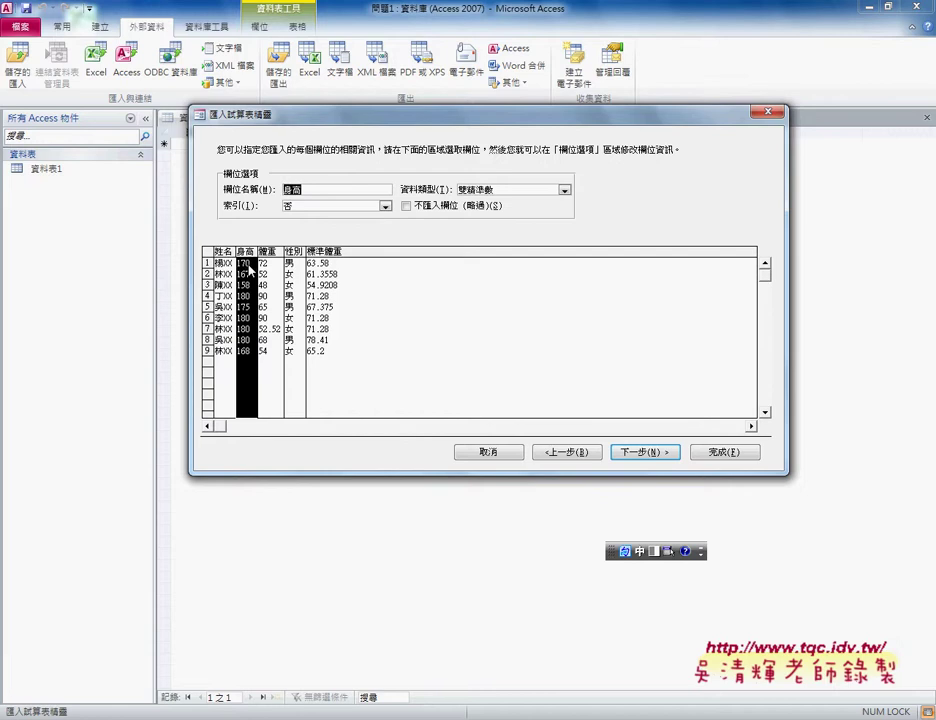
pyautogui.click(564, 190)
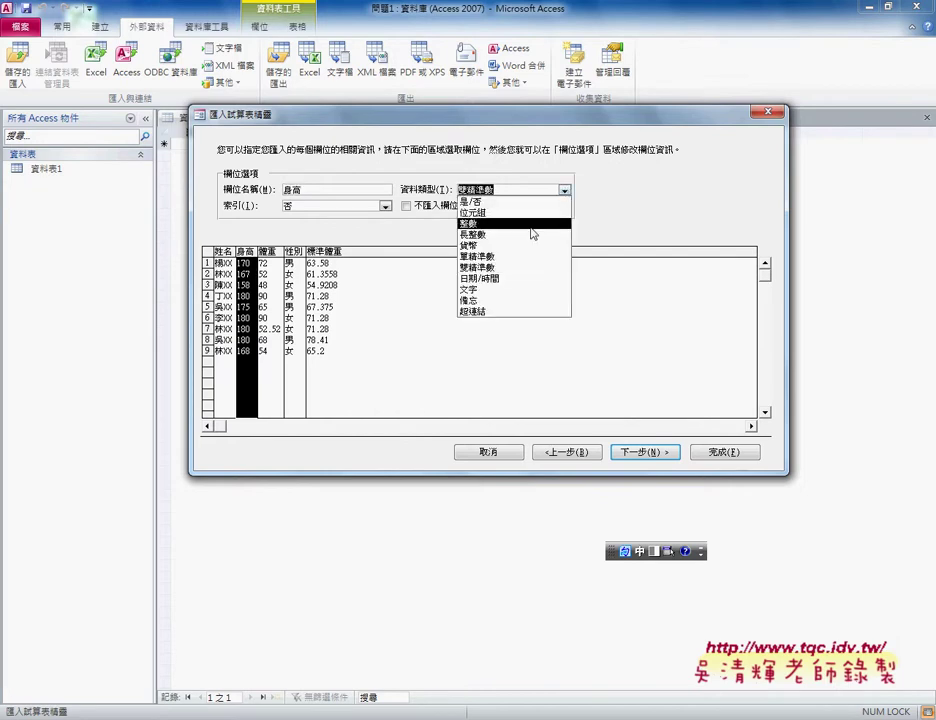